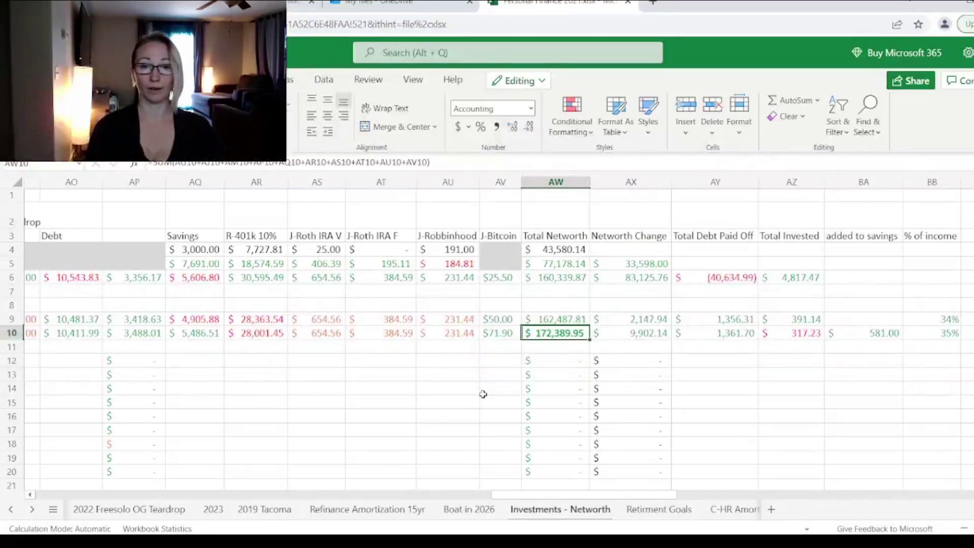
- Check February 2022 home debt, home value and equity, confirming equity =AE10-AF10 gives $106,274.21
drag(545, 498, 397, 479)
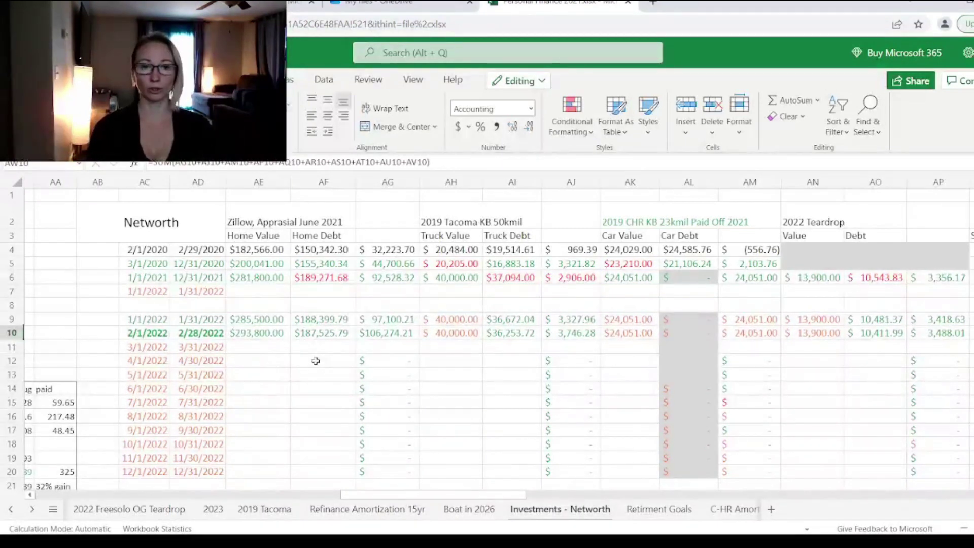
click(312, 332)
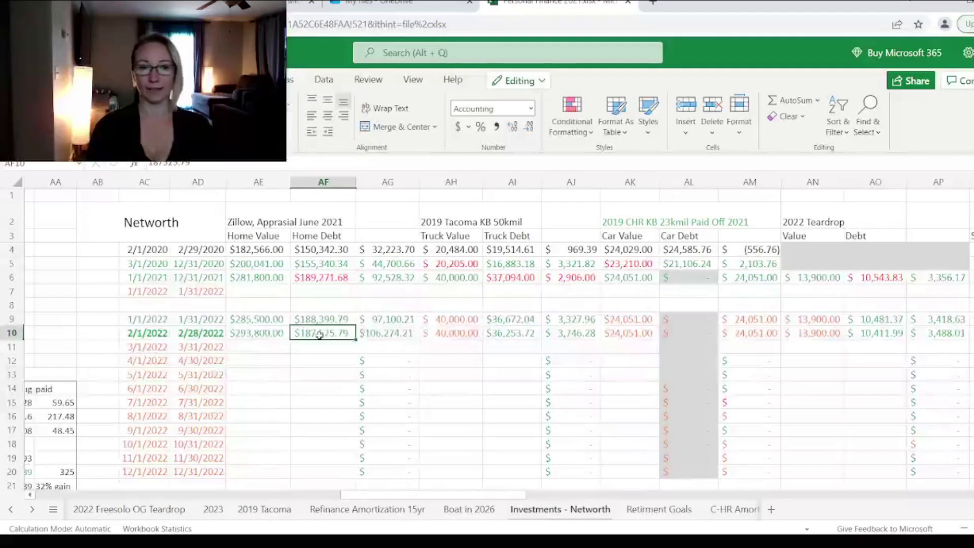
click(271, 333)
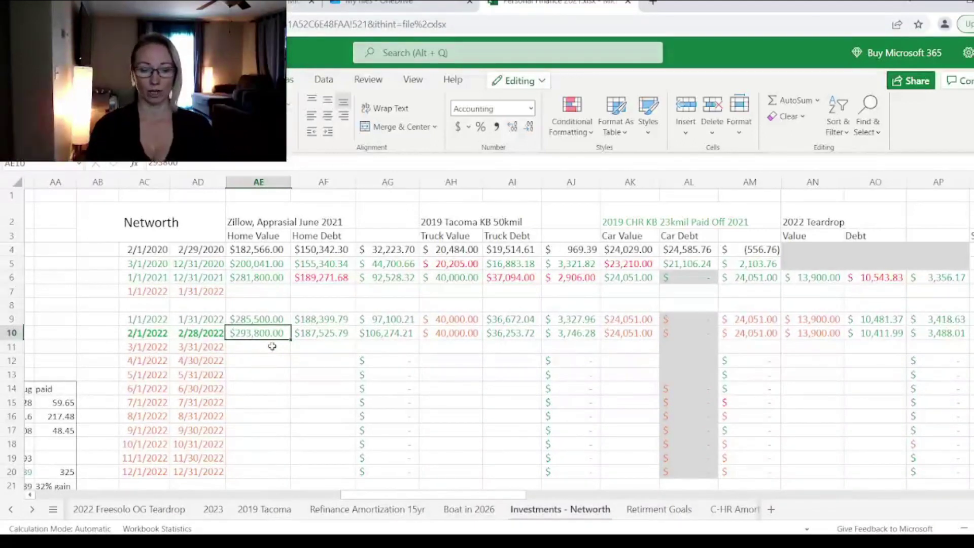
click(389, 333)
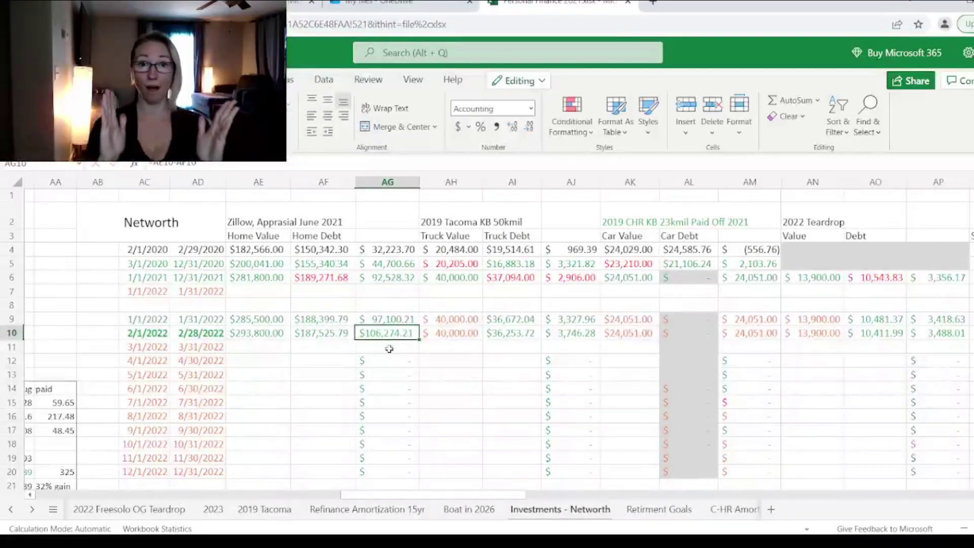
scroll(389, 349, right, 3)
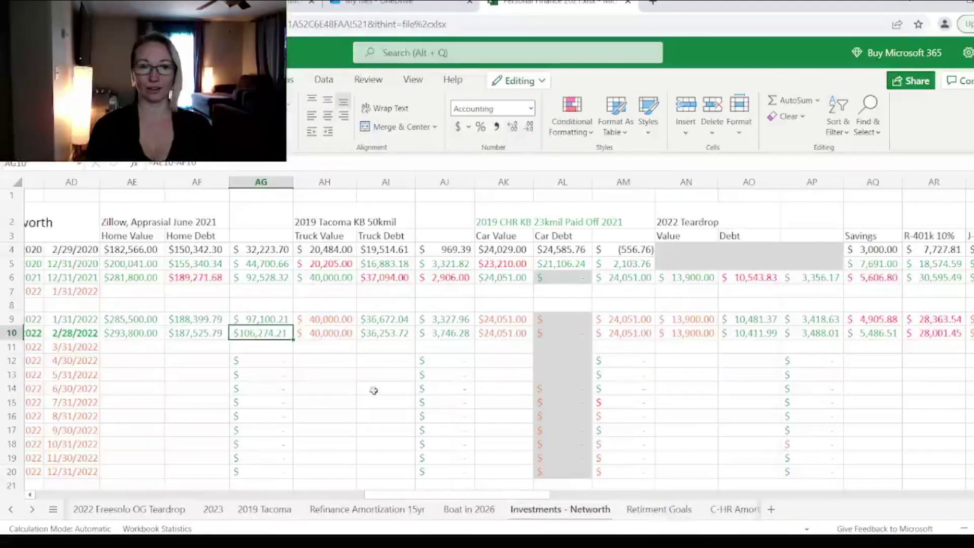
click(336, 335)
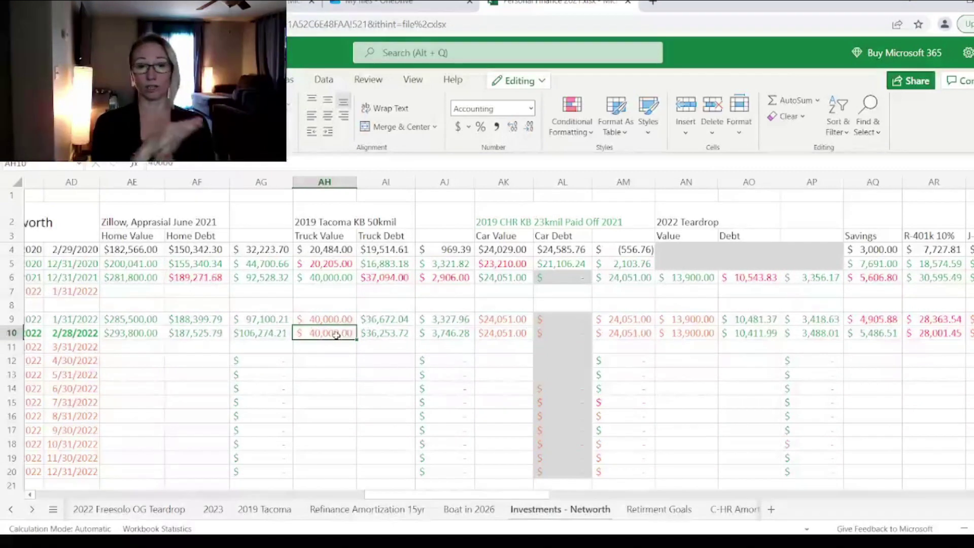
click(376, 264)
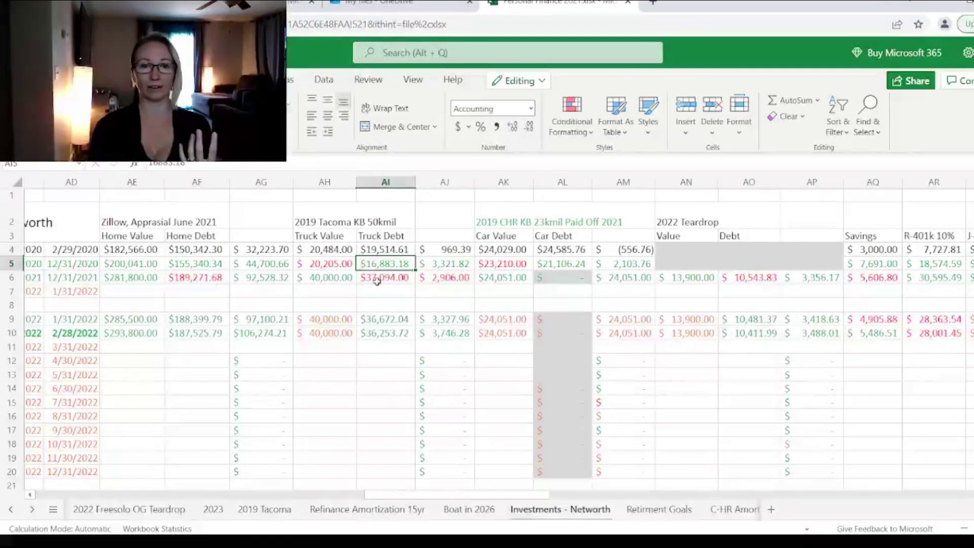
click(345, 318)
click(343, 333)
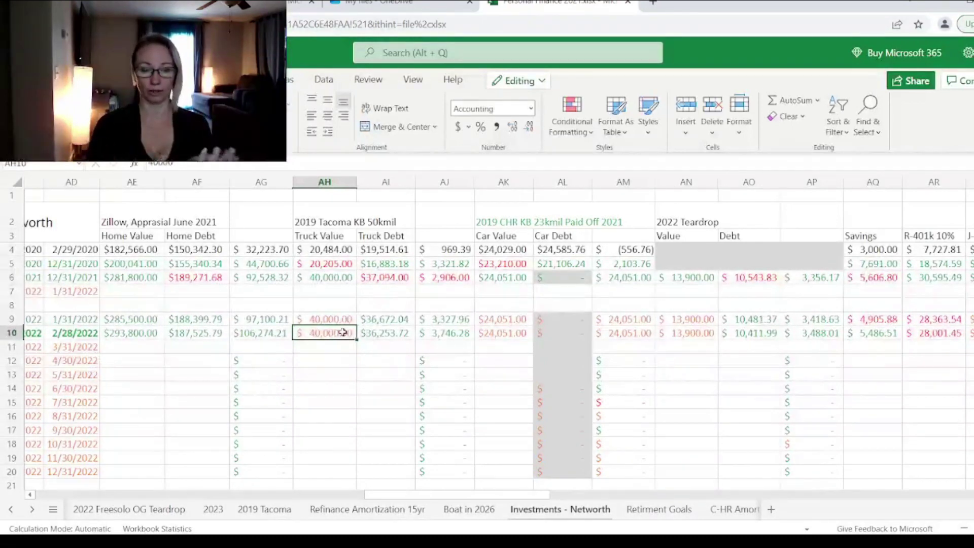
click(373, 333)
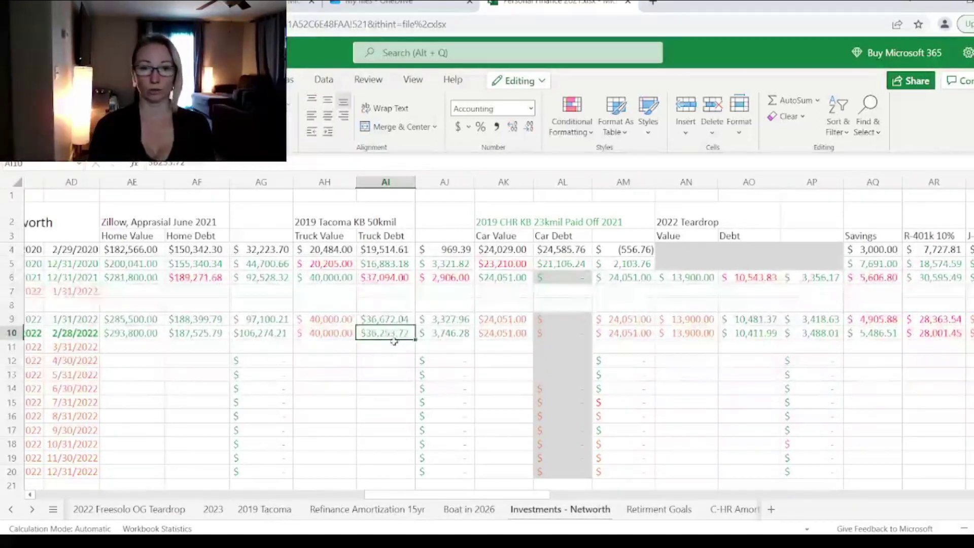
click(438, 333)
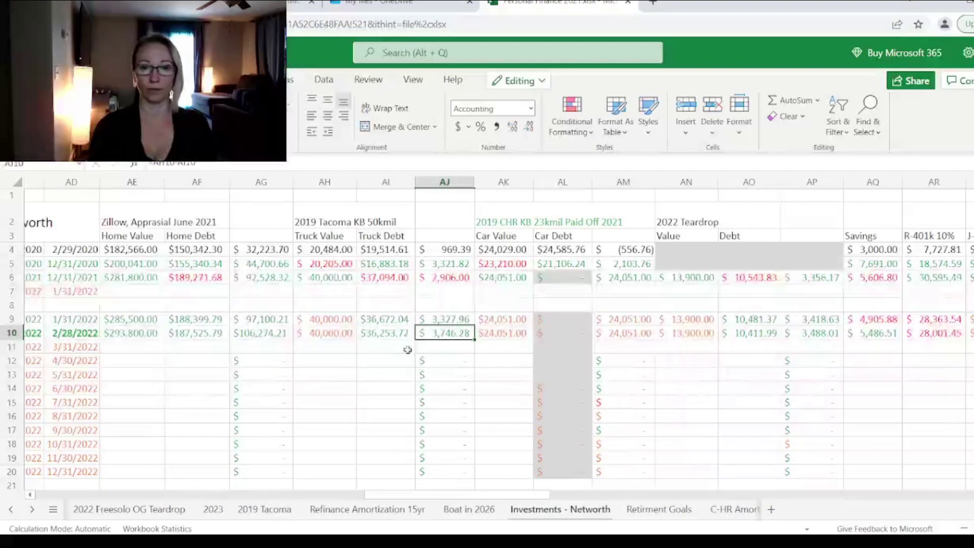
click(500, 335)
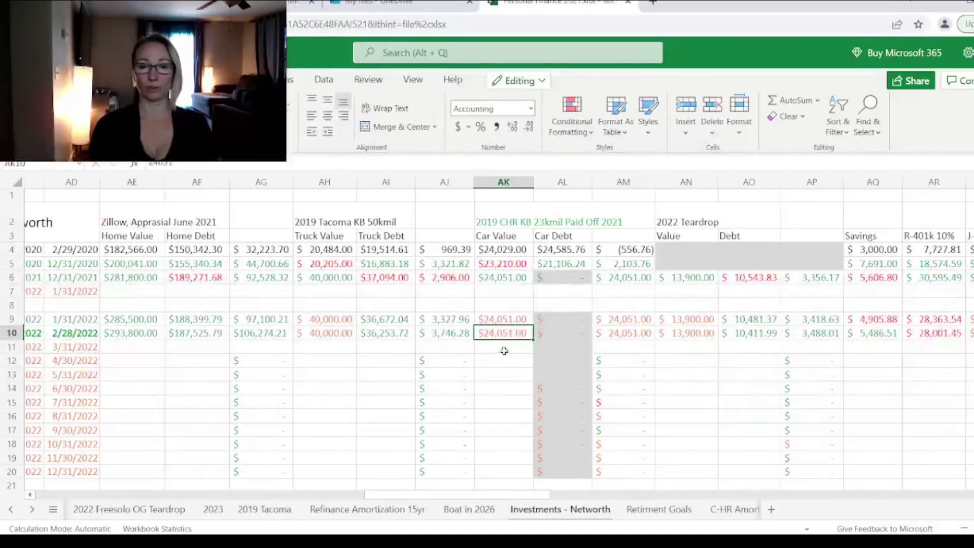
click(612, 337)
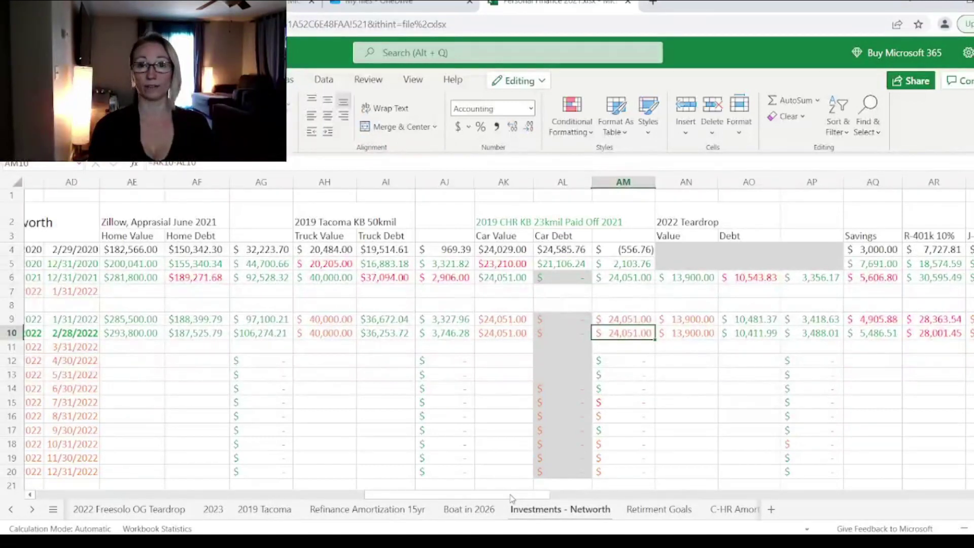
drag(511, 495, 589, 495)
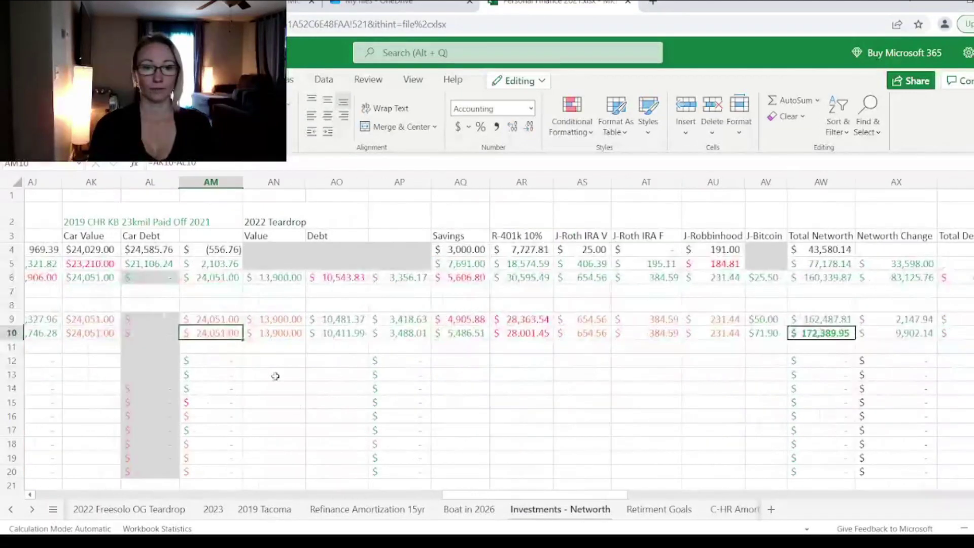
click(282, 335)
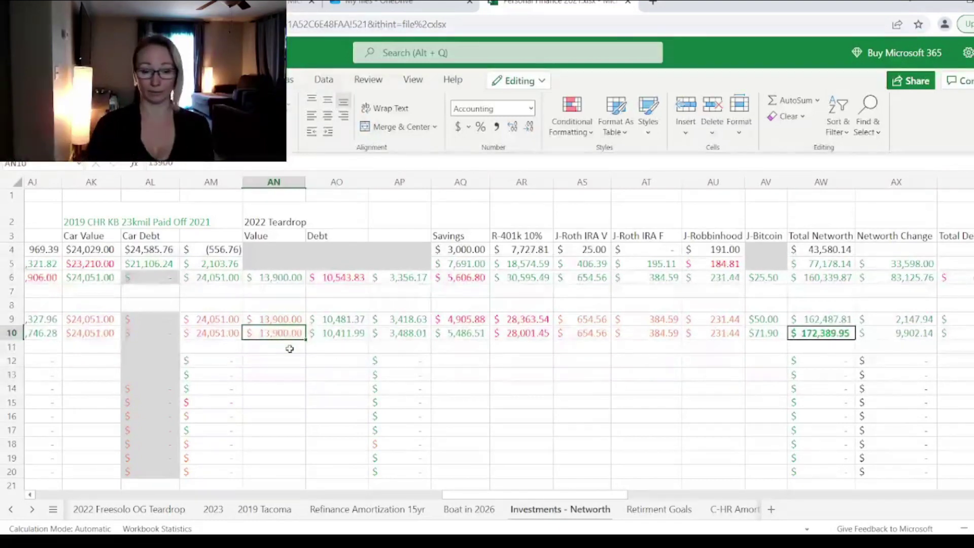
click(323, 336)
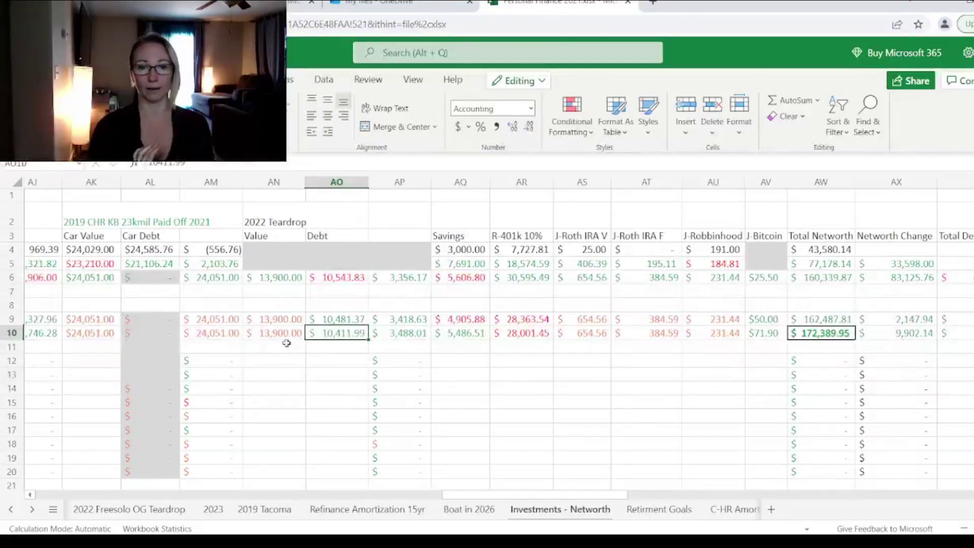
click(400, 333)
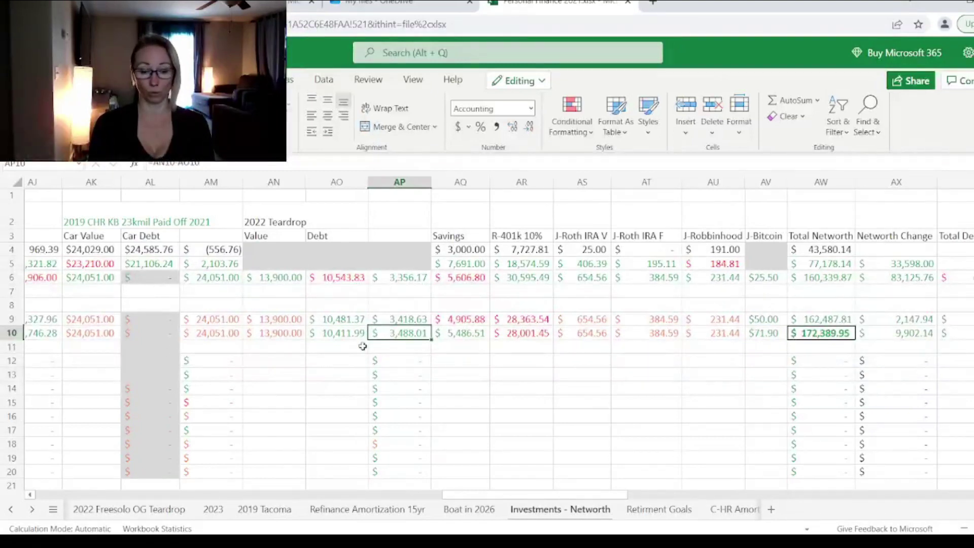
click(465, 333)
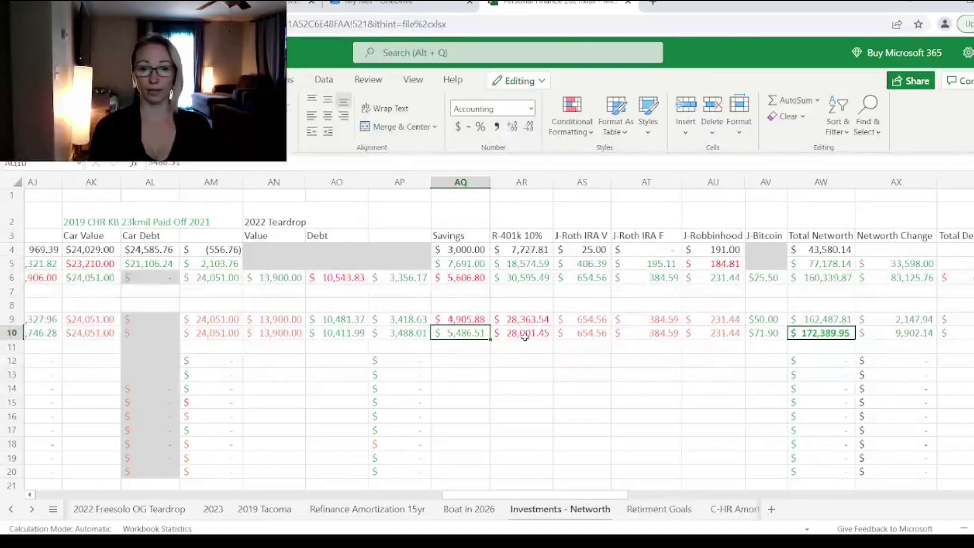
click(524, 336)
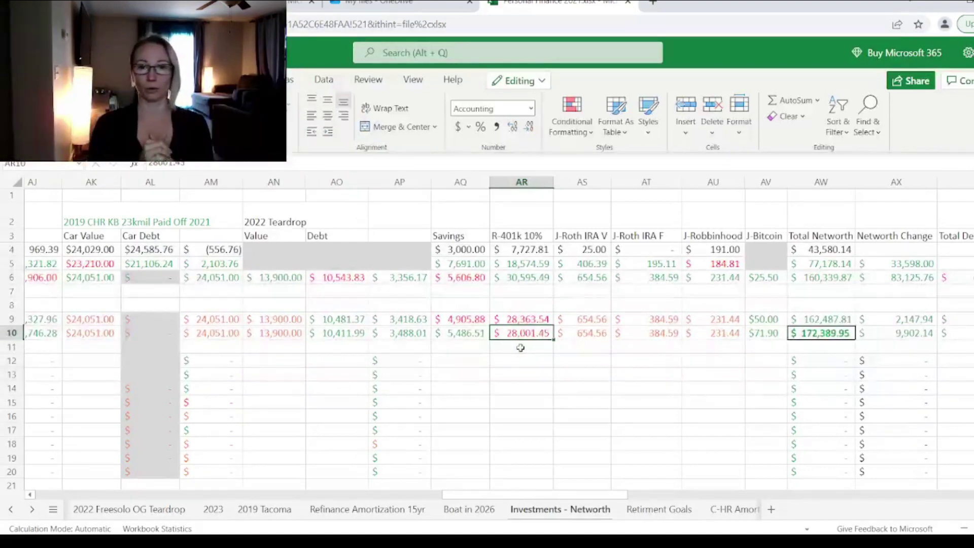
click(577, 335)
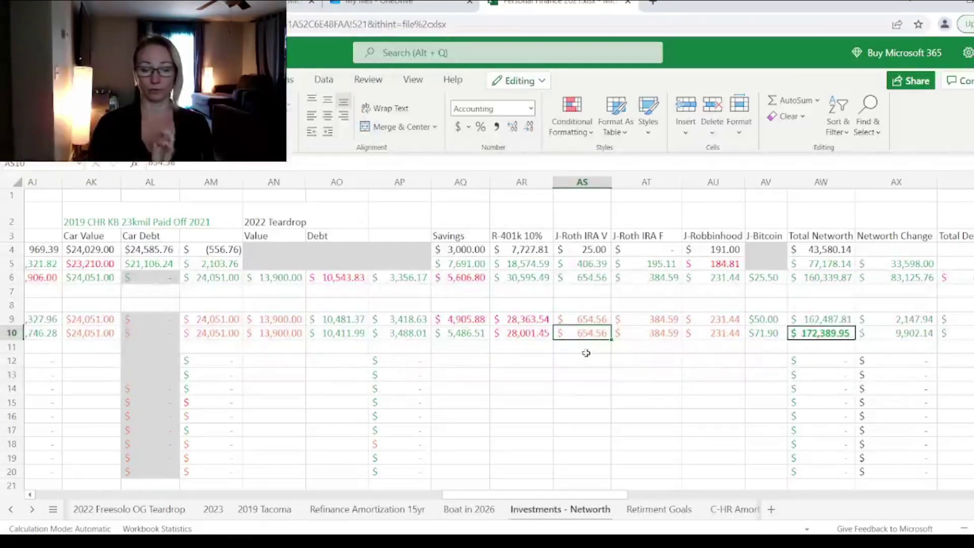
click(646, 334)
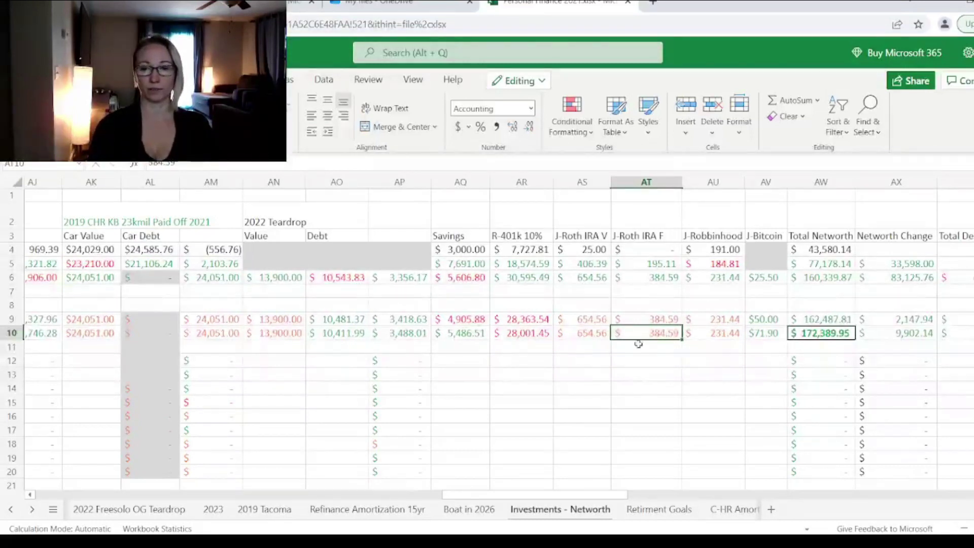
scroll(588, 501, right, 3)
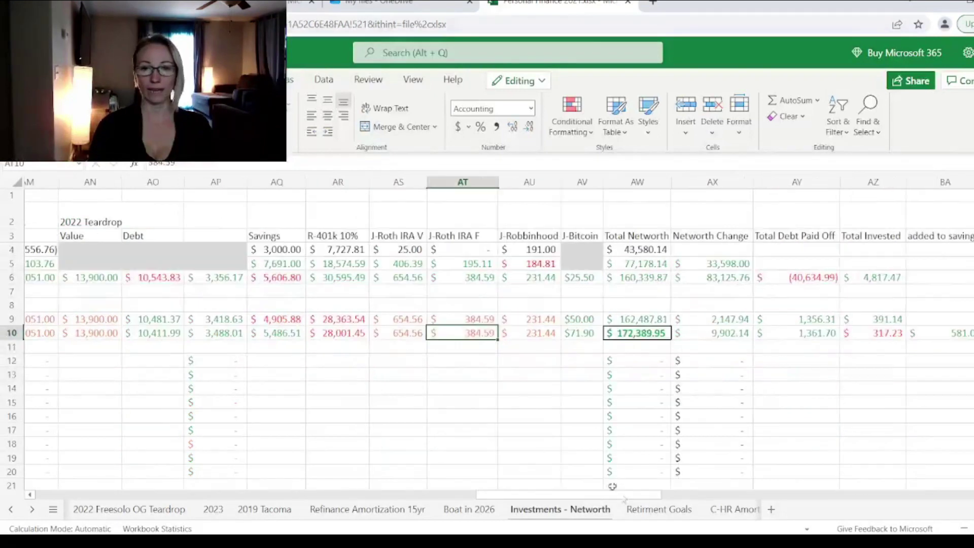
click(516, 335)
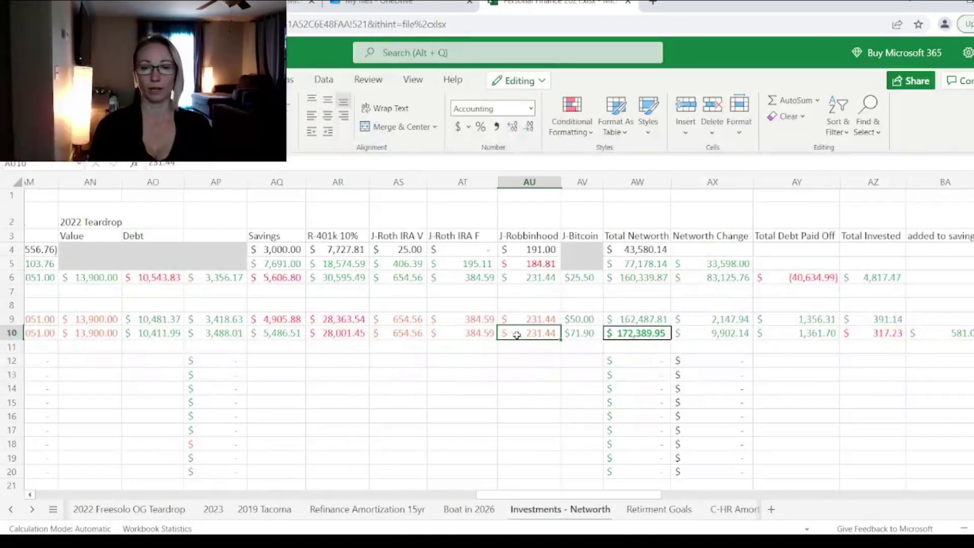
click(577, 336)
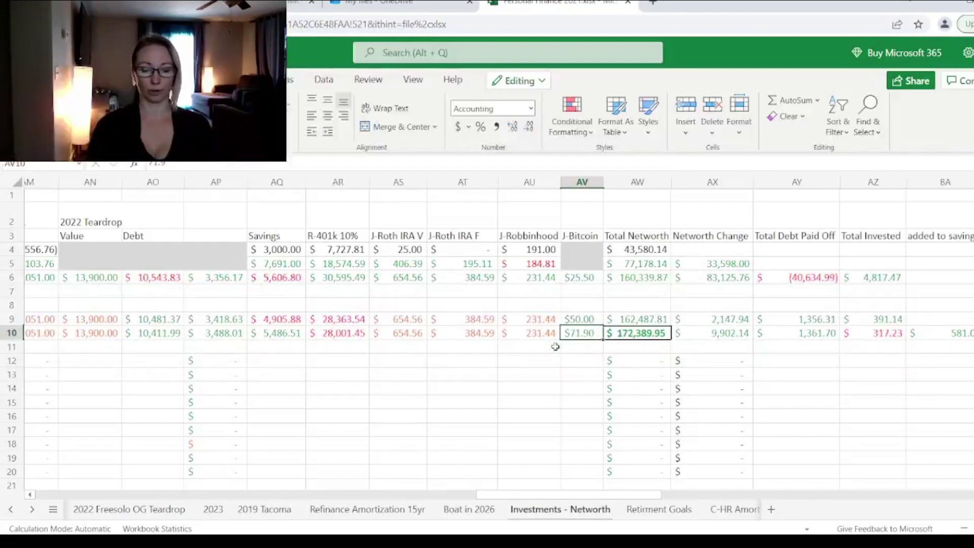
click(631, 335)
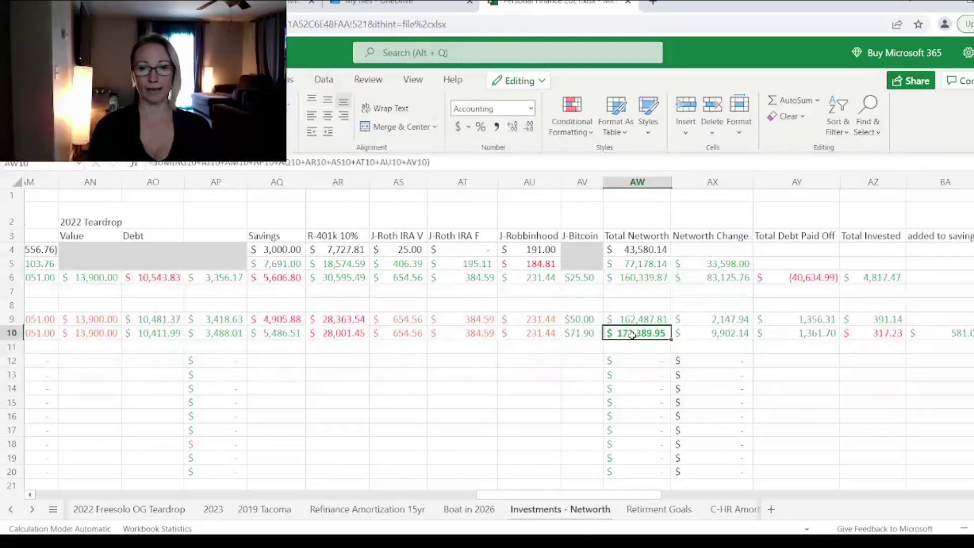
click(703, 332)
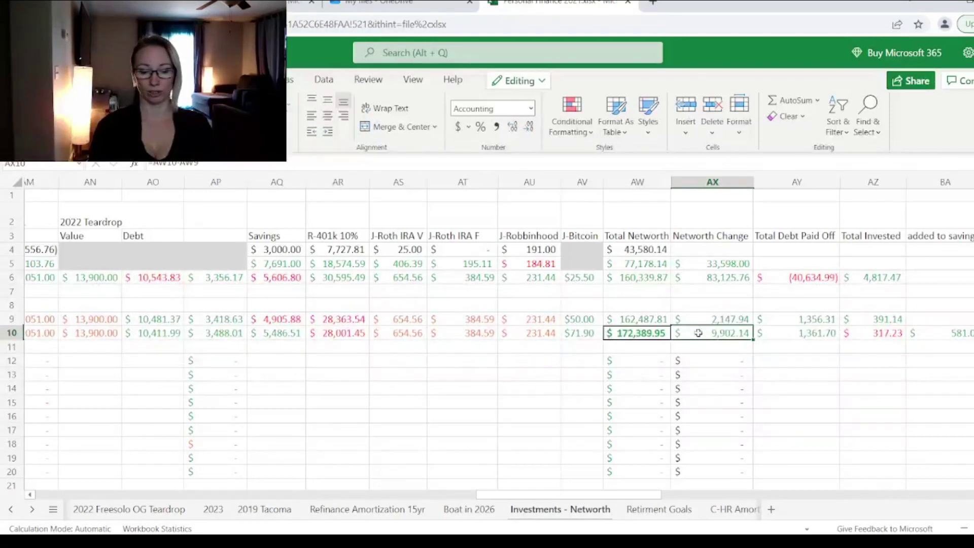
scroll(660, 334, right, 3)
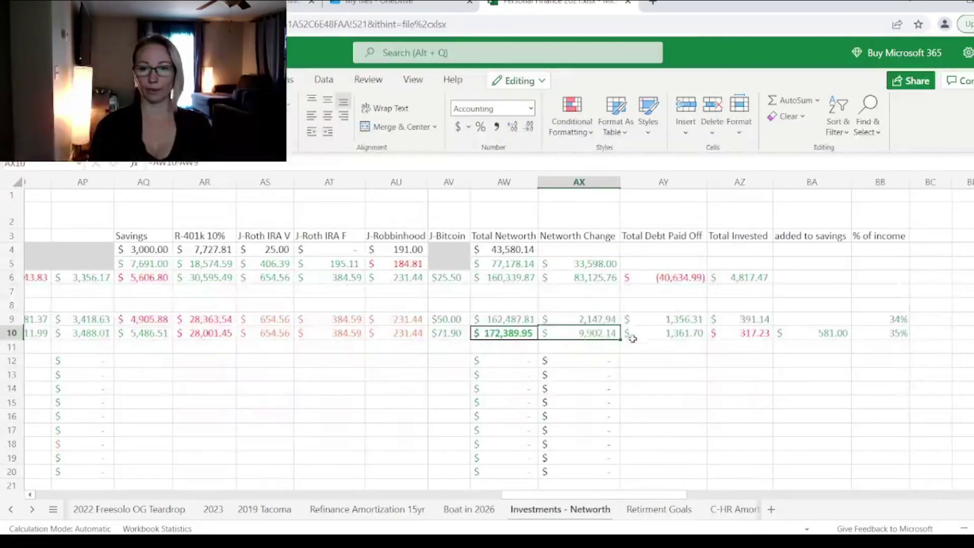
click(642, 335)
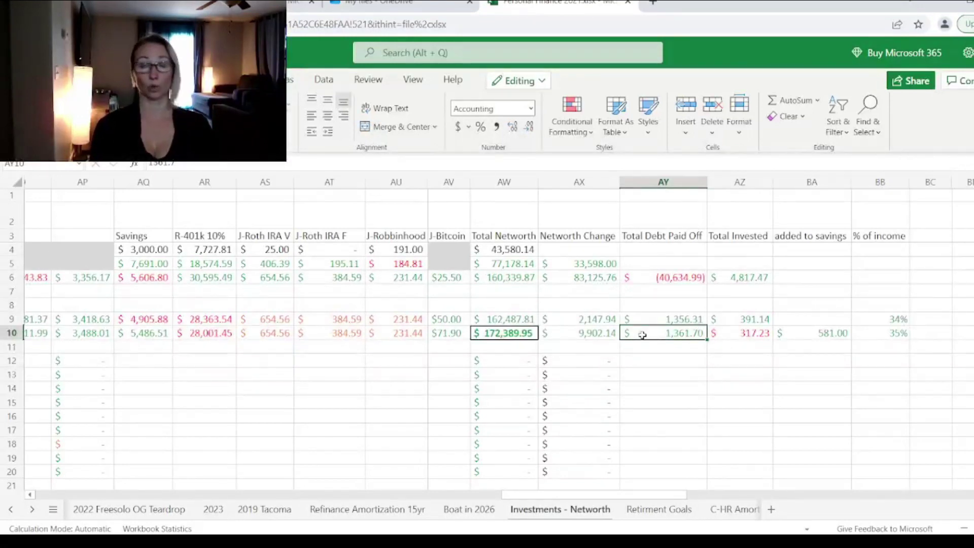
click(725, 333)
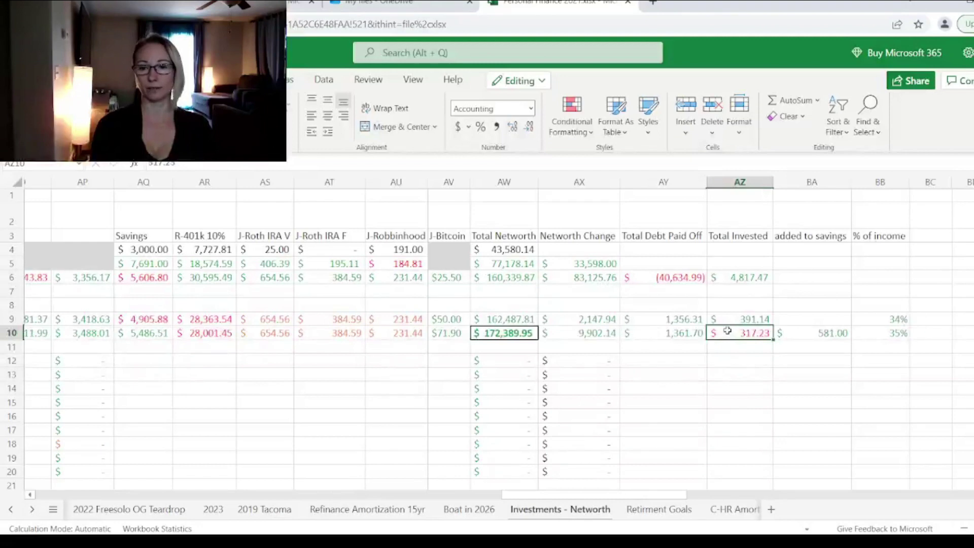
click(792, 334)
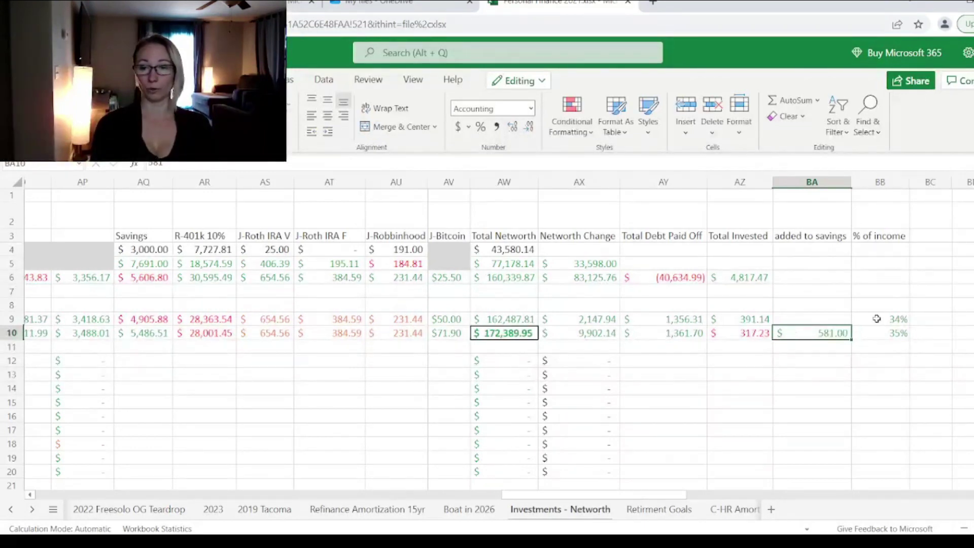
click(867, 333)
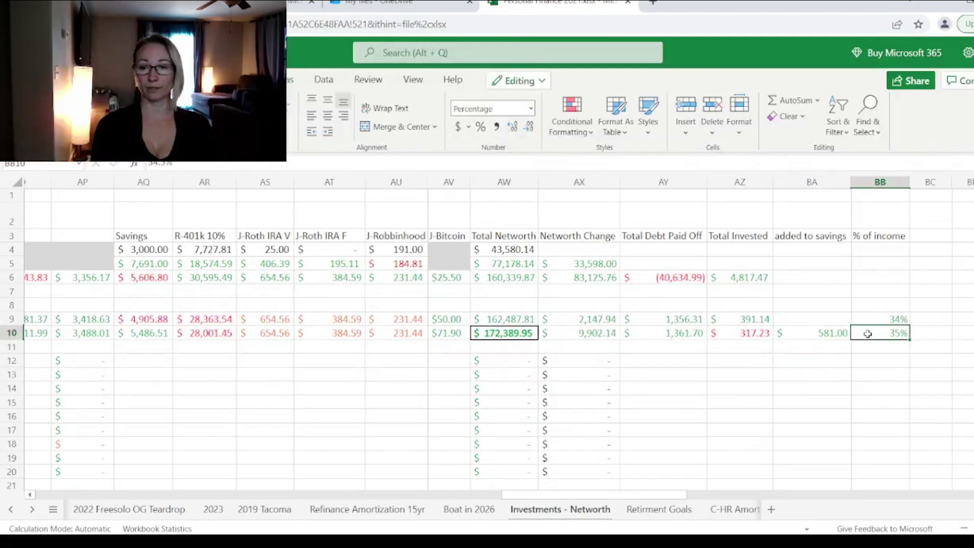